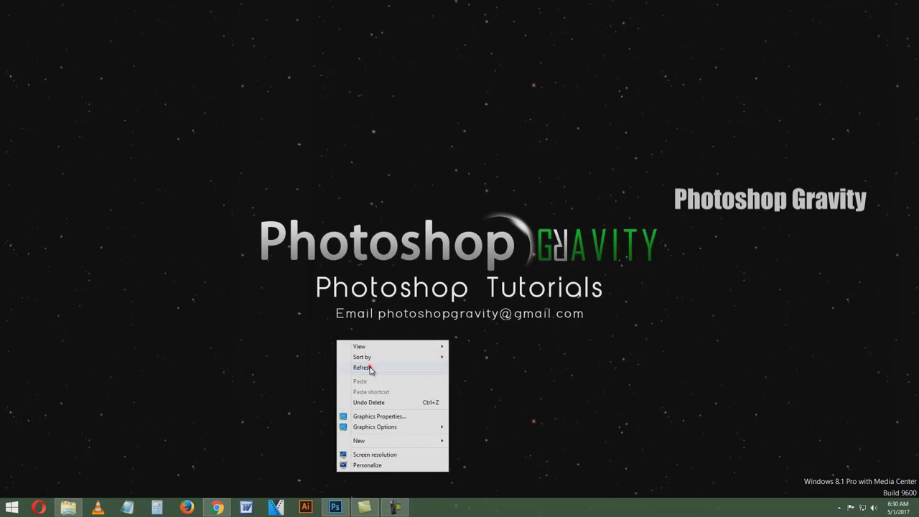
Step: Dismiss the desktop menu and bring Photoshop with the blank Untitled-1 document forward
click(369, 367)
click(334, 507)
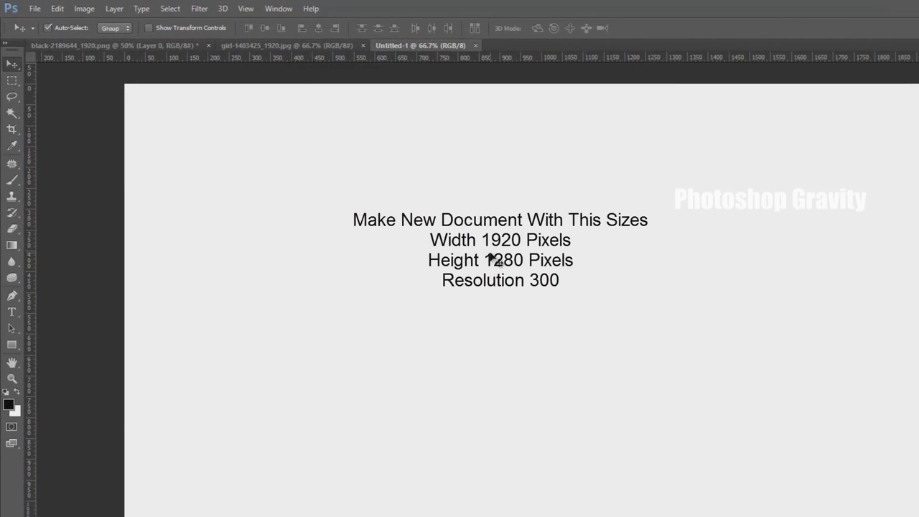
Step: Select all of the black brush-stroke image, copy it, and return to Untitled-1
click(134, 47)
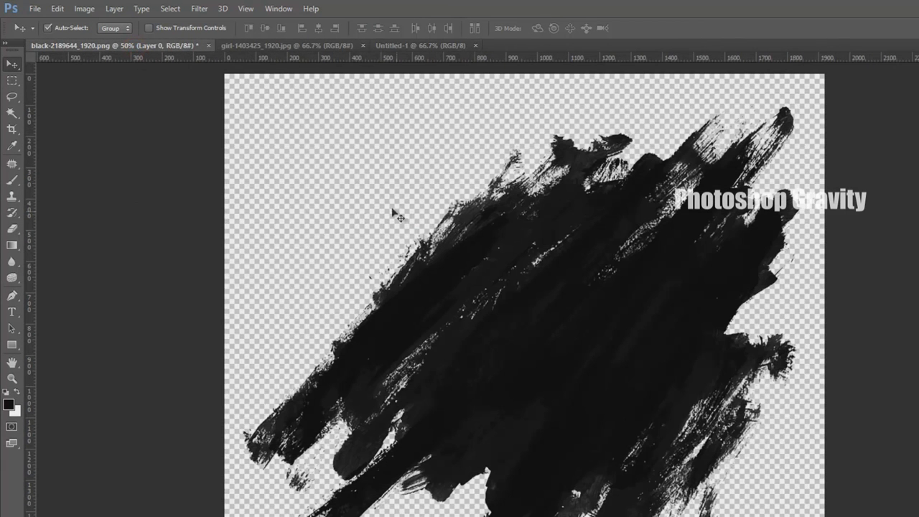
click(292, 44)
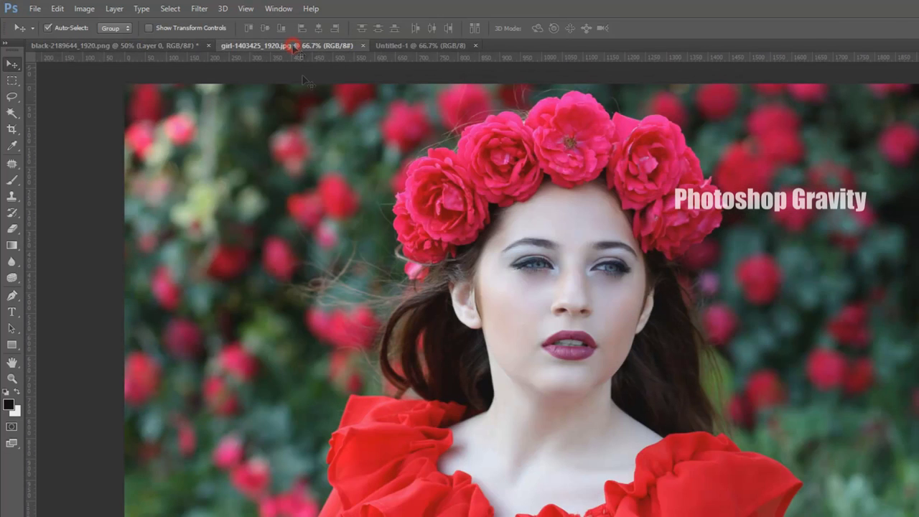
click(127, 45)
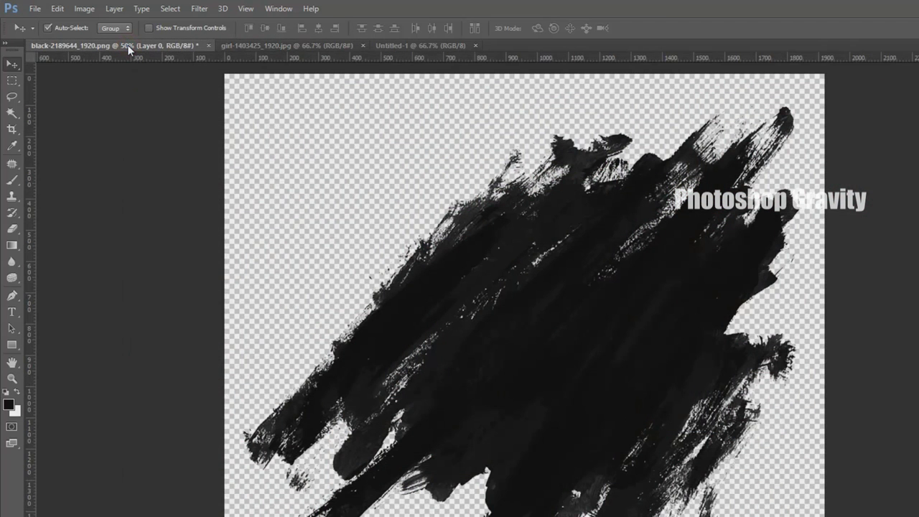
click(170, 8)
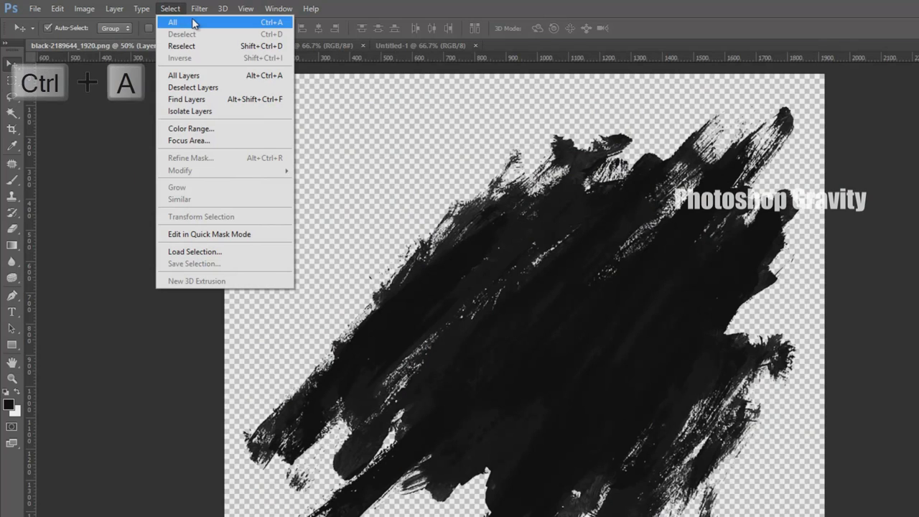
click(193, 21)
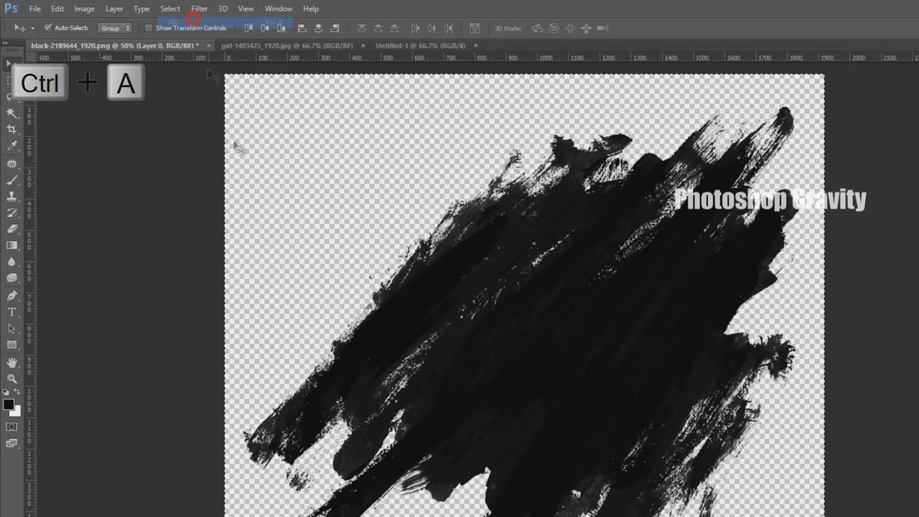
click(56, 9)
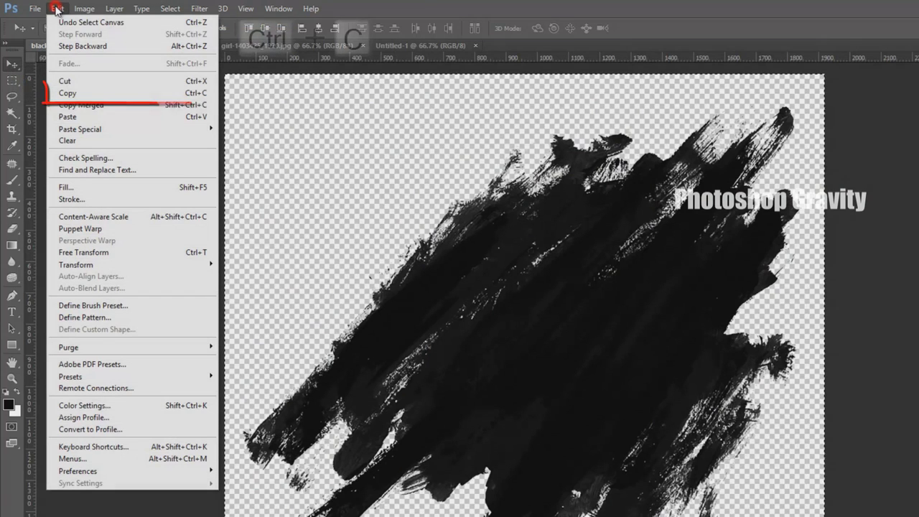
click(137, 93)
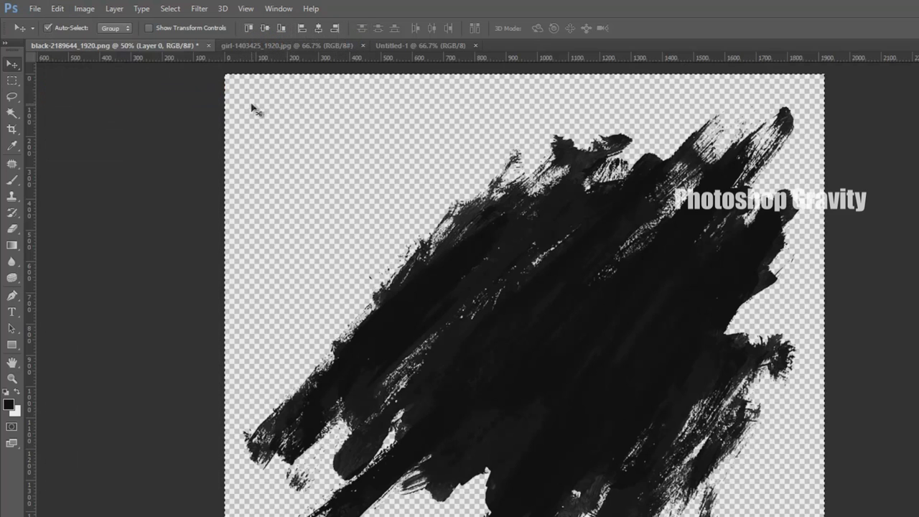
click(408, 44)
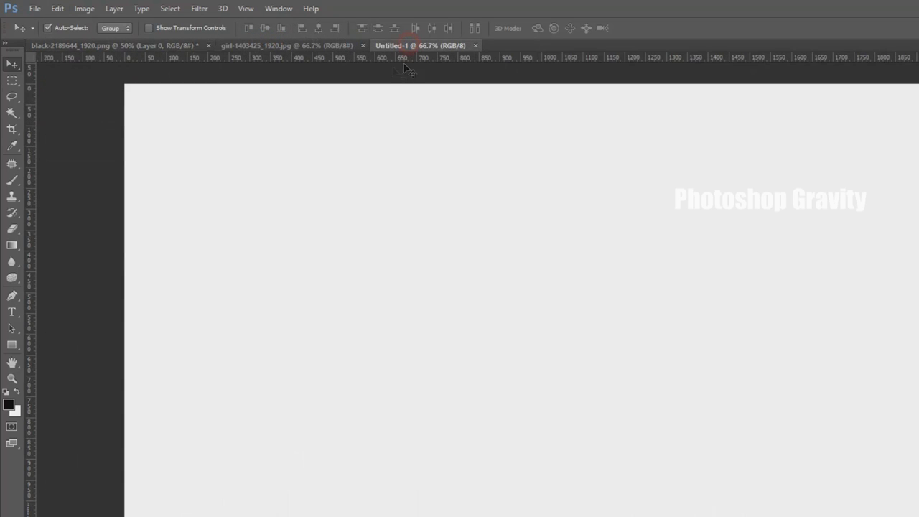
Step: Paste the brush strokes into Untitled-1, scale them to about 70% and shift them up-left
click(57, 9)
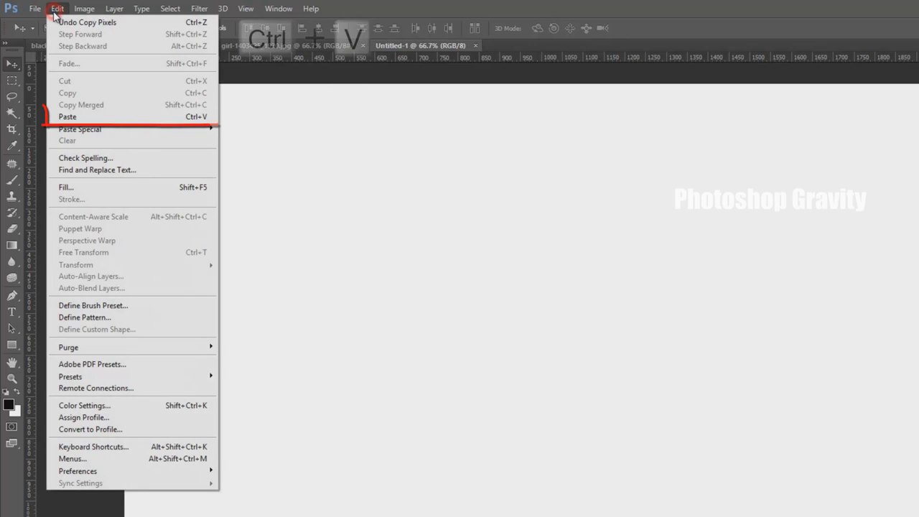
click(136, 117)
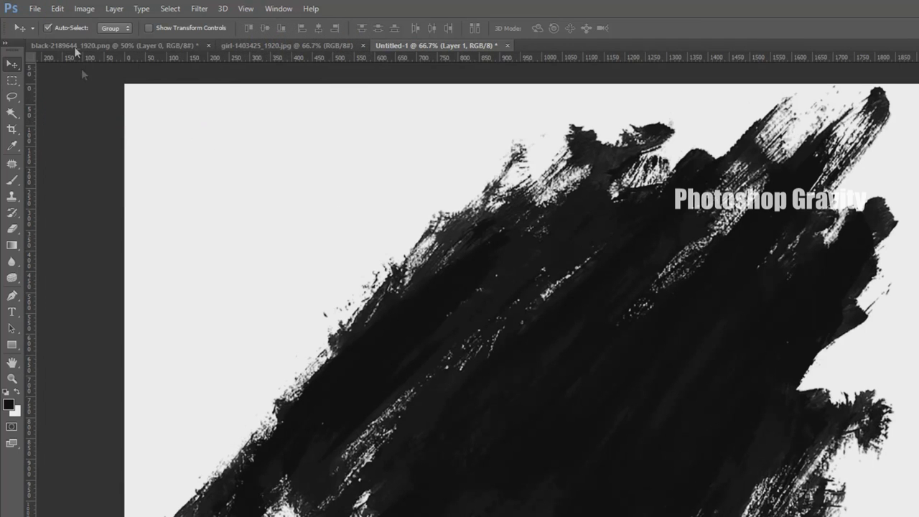
click(56, 9)
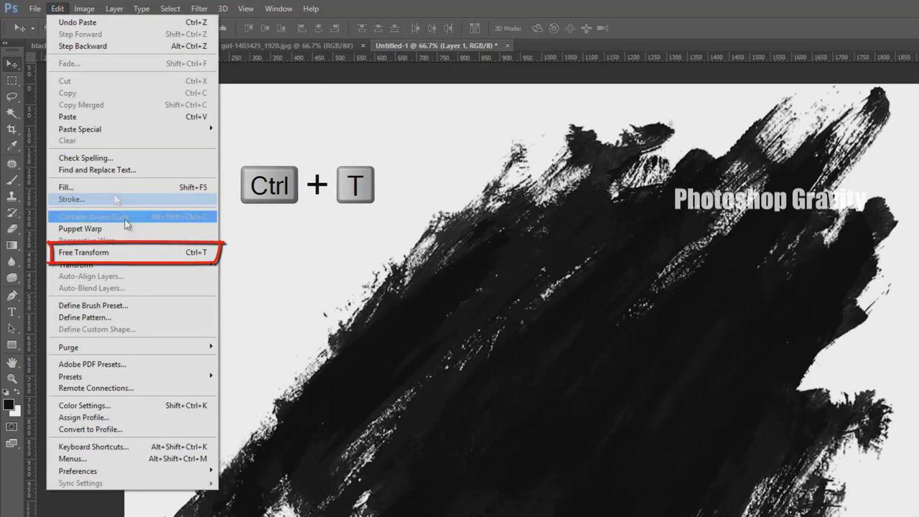
click(141, 252)
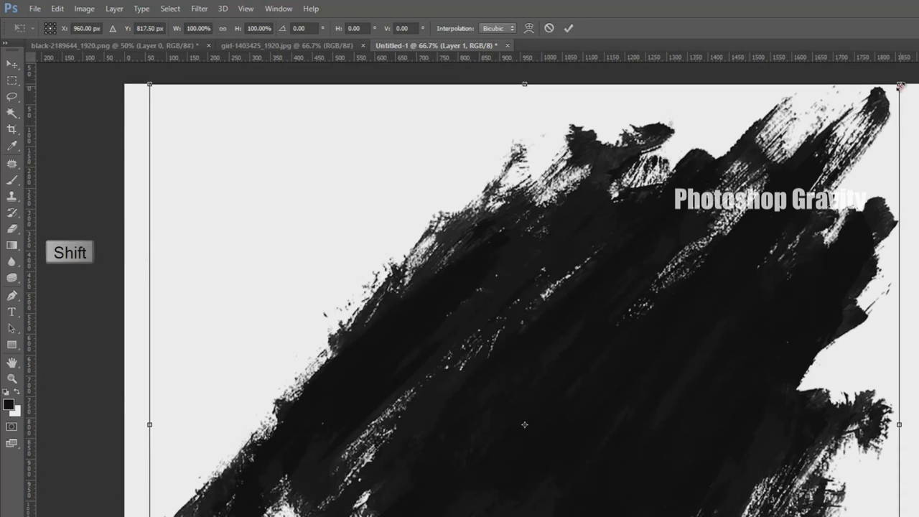
drag(899, 84, 785, 183)
mouse_move(675, 349)
mouse_down()
mouse_move(524, 268)
mouse_move(532, 280)
mouse_up()
click(569, 28)
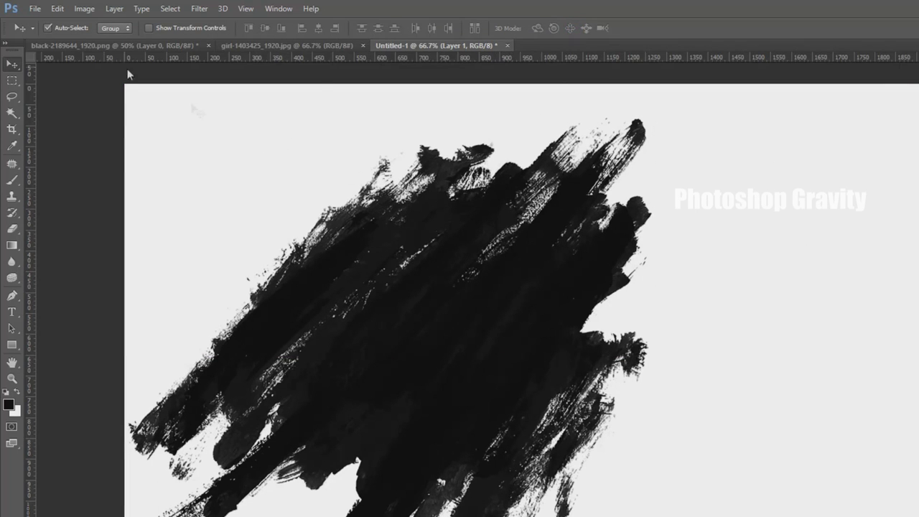
Step: Duplicate the brush-stroke layer as Layer 1 copy and move it over the canvas's right side
key(ctrl+j)
click(114, 8)
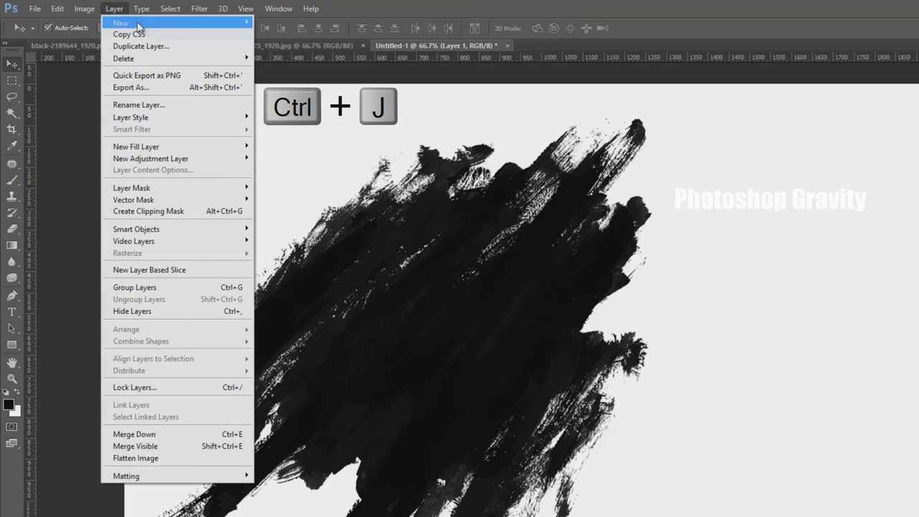
click(183, 46)
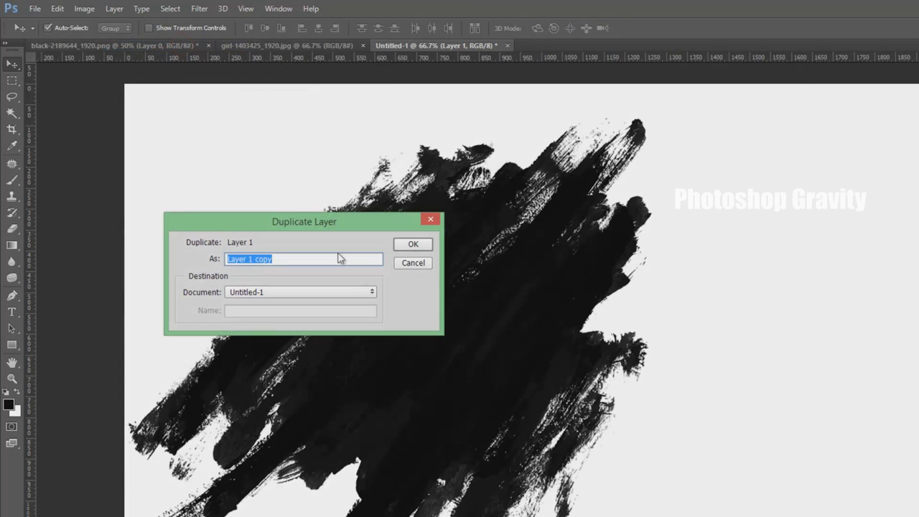
click(415, 246)
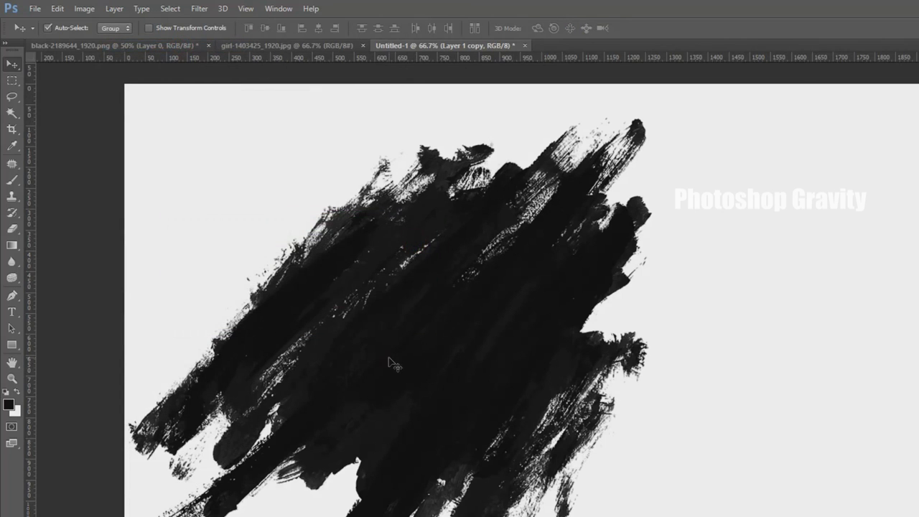
drag(392, 364, 674, 388)
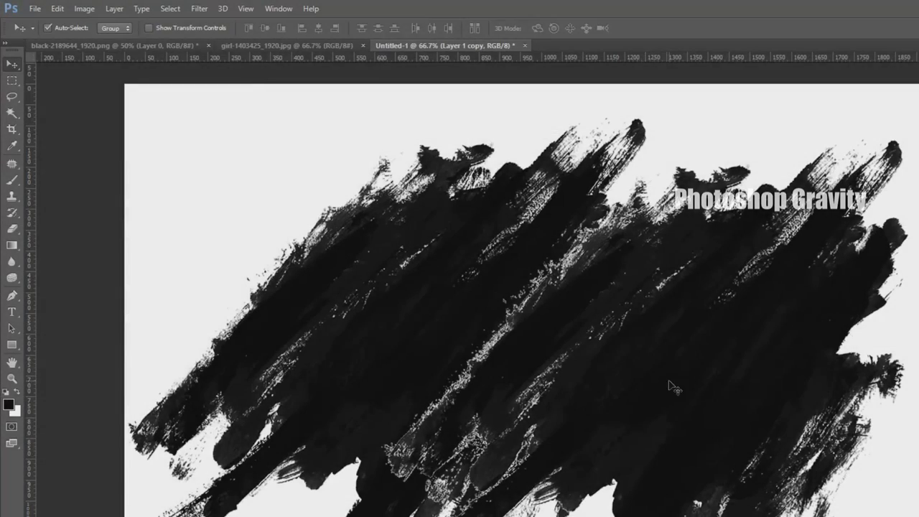
Step: Create a second copy of the brush-stroke layer and move it toward the upper left
click(114, 8)
click(188, 45)
click(429, 244)
drag(661, 343, 366, 294)
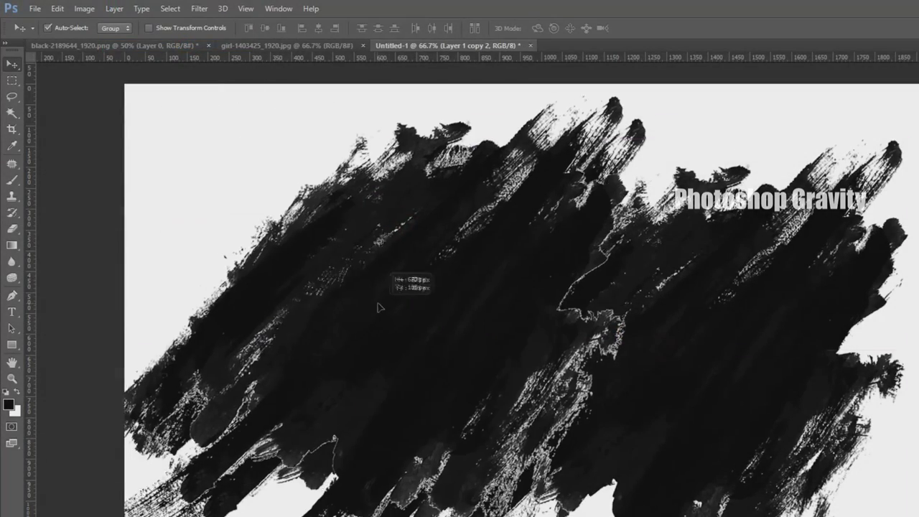
Step: Shrink the second copy to about two-thirds, flip it horizontally and vertically, and set it upper left
click(58, 9)
key(ctrl+t)
drag(99, 82, 184, 174)
mouse_move(484, 270)
mouse_down()
mouse_move(414, 206)
mouse_move(422, 212)
mouse_up()
right_click(385, 207)
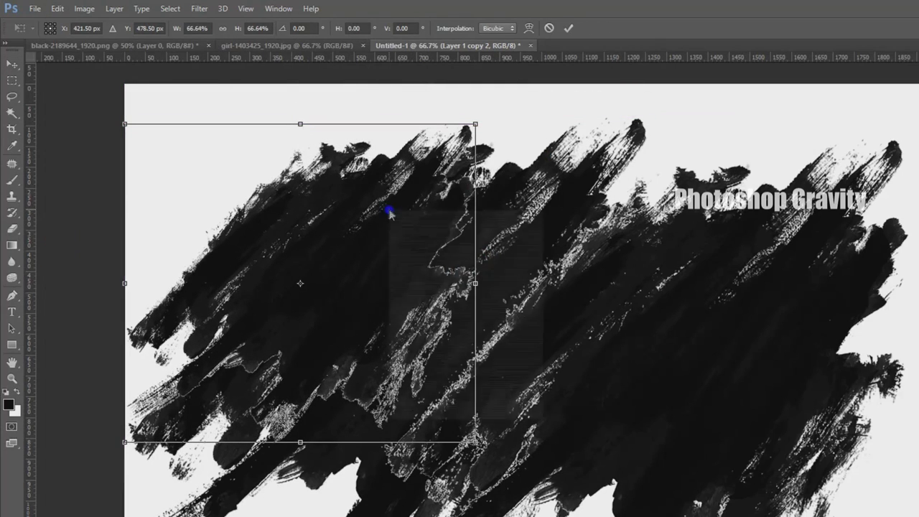
click(452, 388)
right_click(335, 228)
click(412, 424)
drag(343, 269, 358, 251)
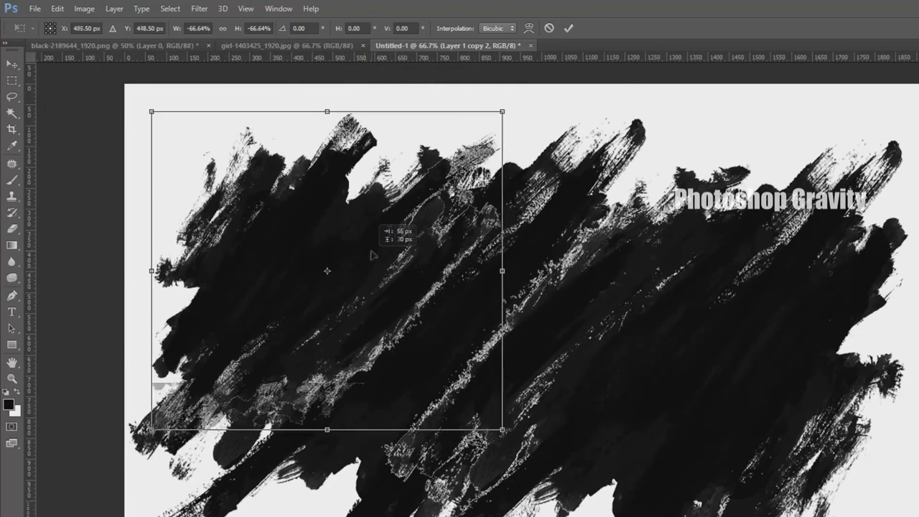
click(568, 28)
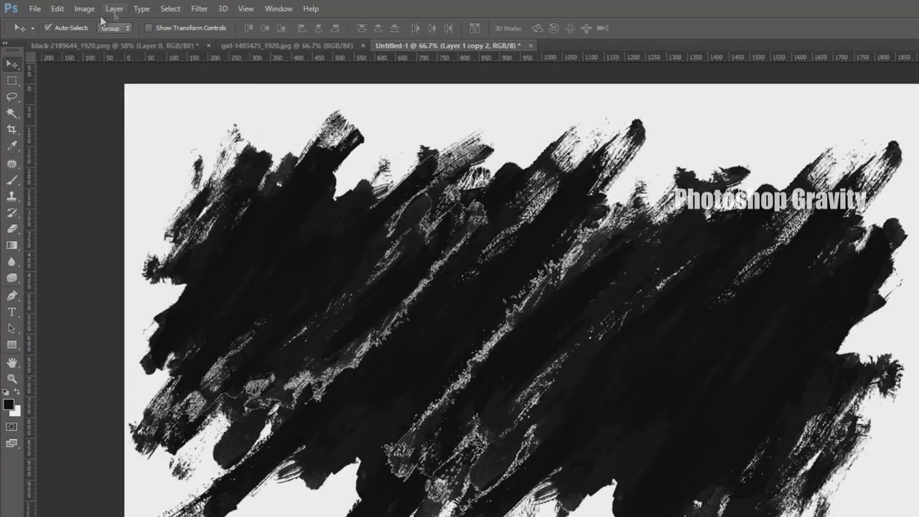
Step: Merge all visible brush-stroke layers into one with Layer > Merge Visible
click(117, 8)
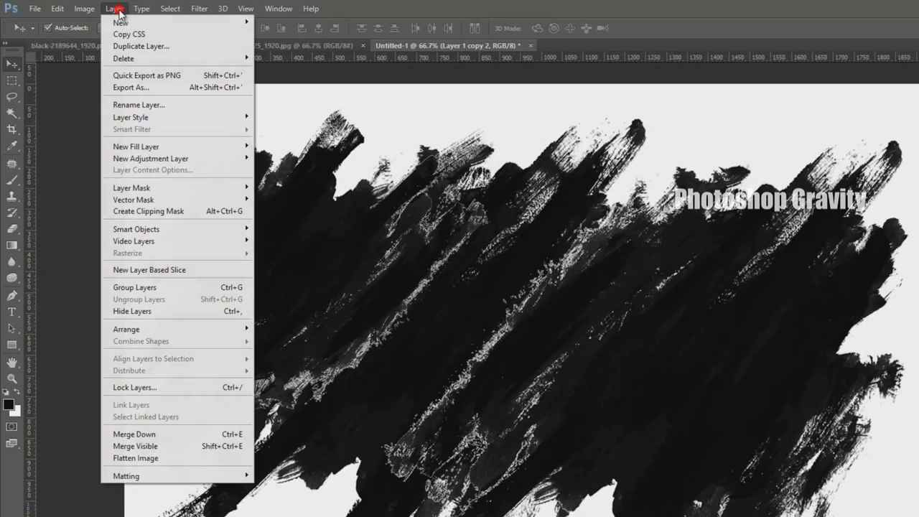
click(184, 448)
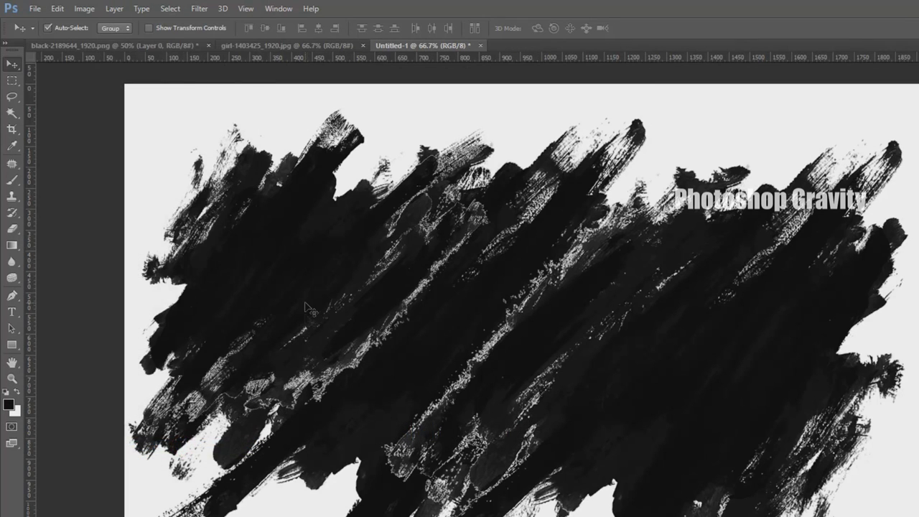
Step: Select the whole girl portrait photo and copy it
click(291, 45)
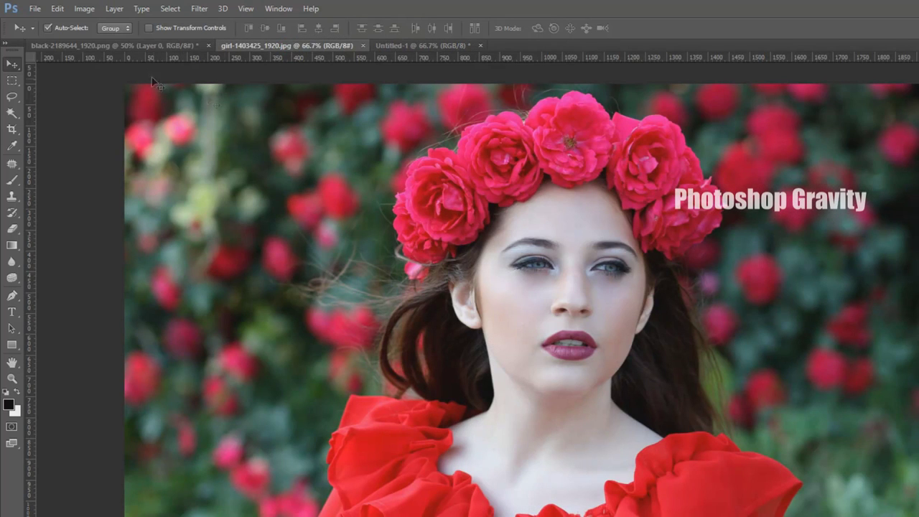
key(ctrl+a)
click(165, 9)
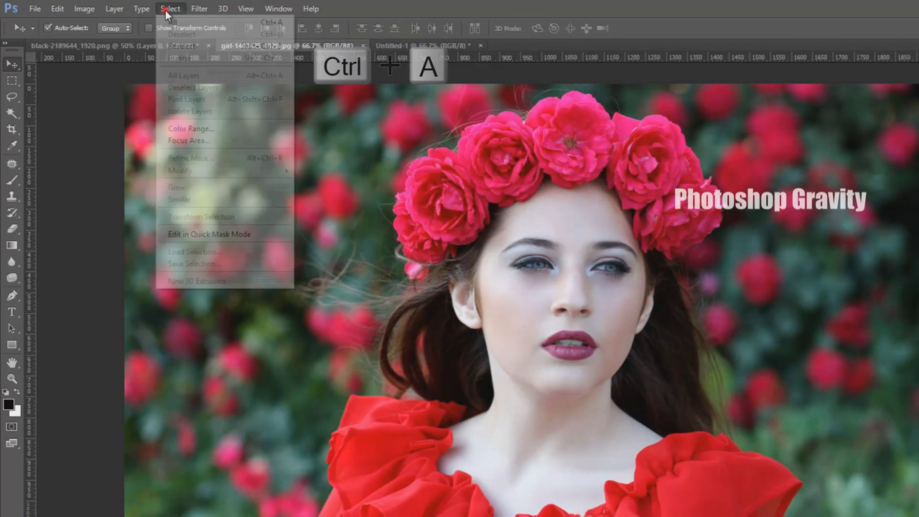
click(207, 24)
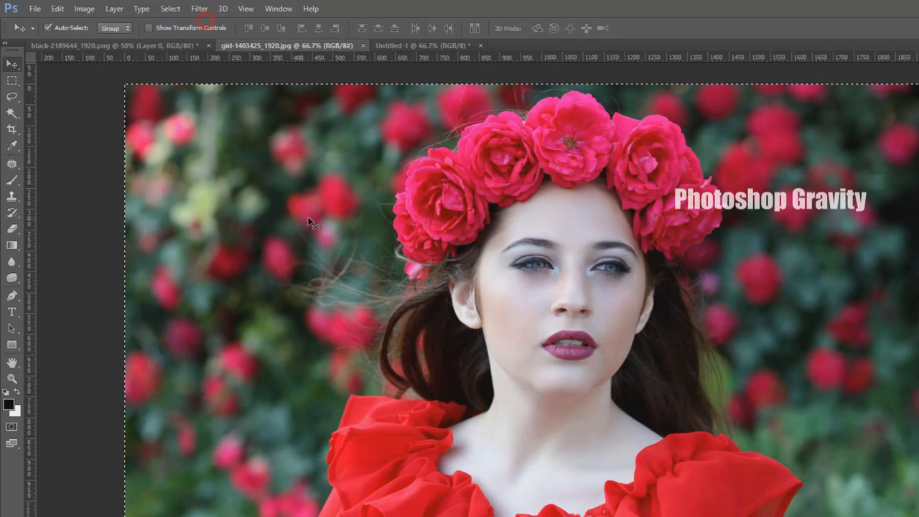
click(56, 8)
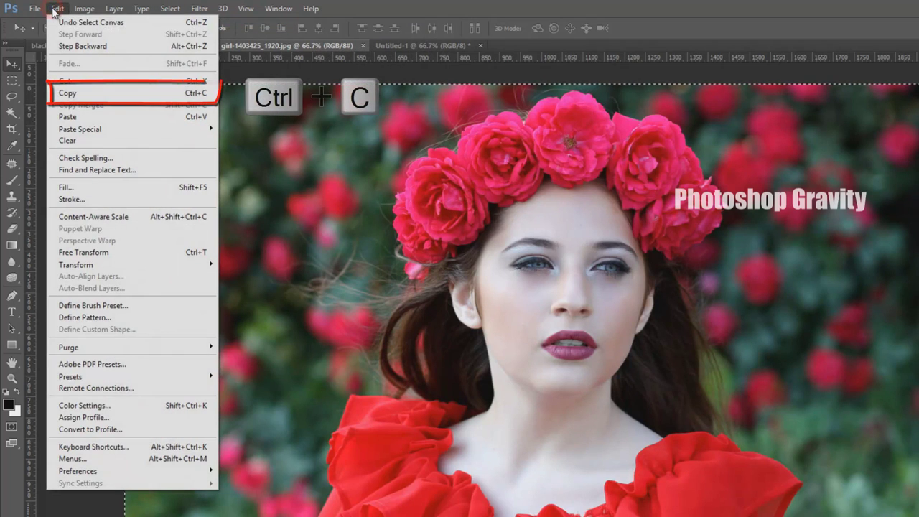
click(118, 95)
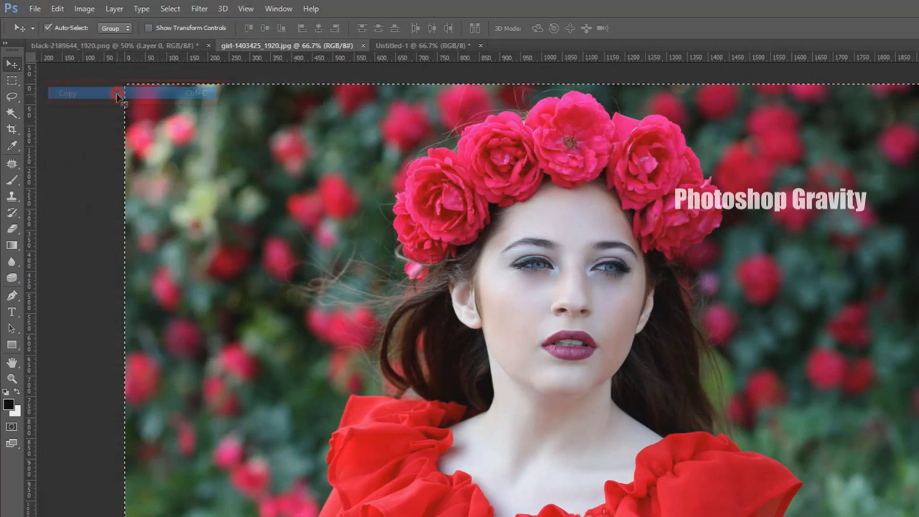
Step: Paste the girl portrait into Untitled-1 as a new layer above the brush strokes
click(405, 45)
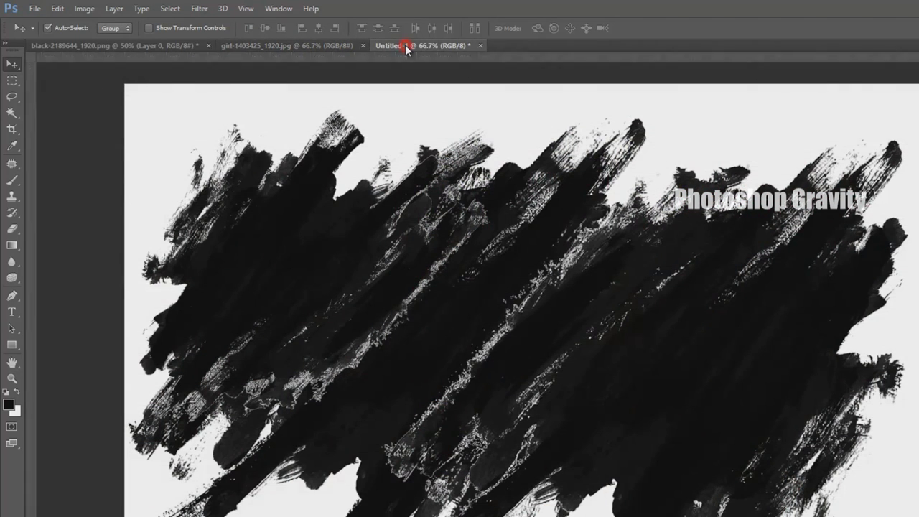
click(57, 8)
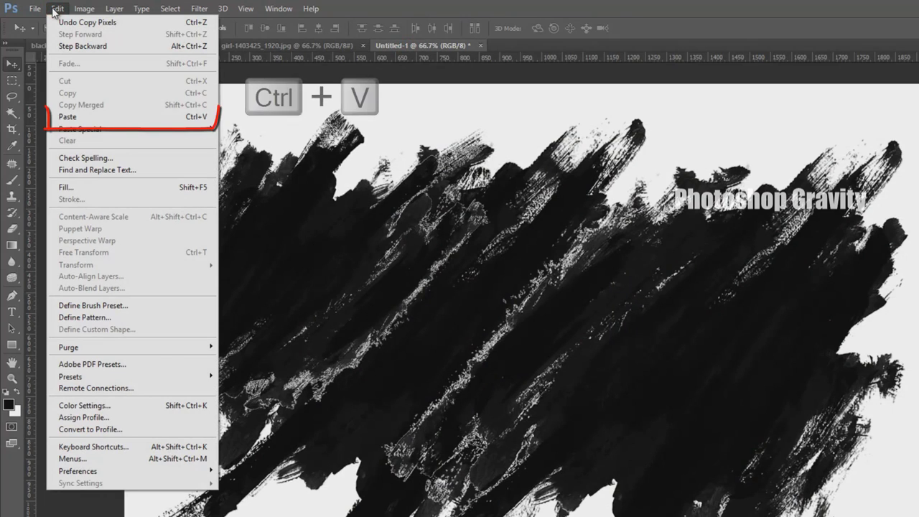
click(137, 117)
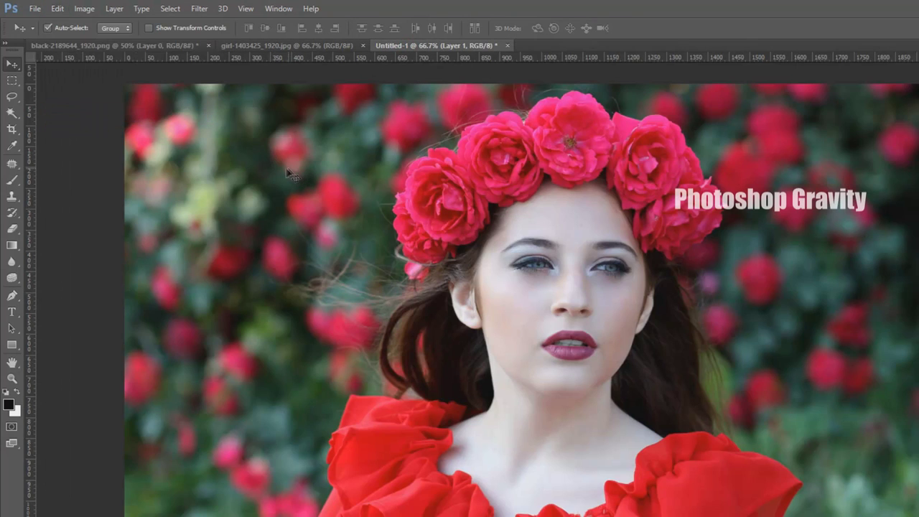
Step: Add a Reveal All layer mask to the pasted portrait layer
click(114, 9)
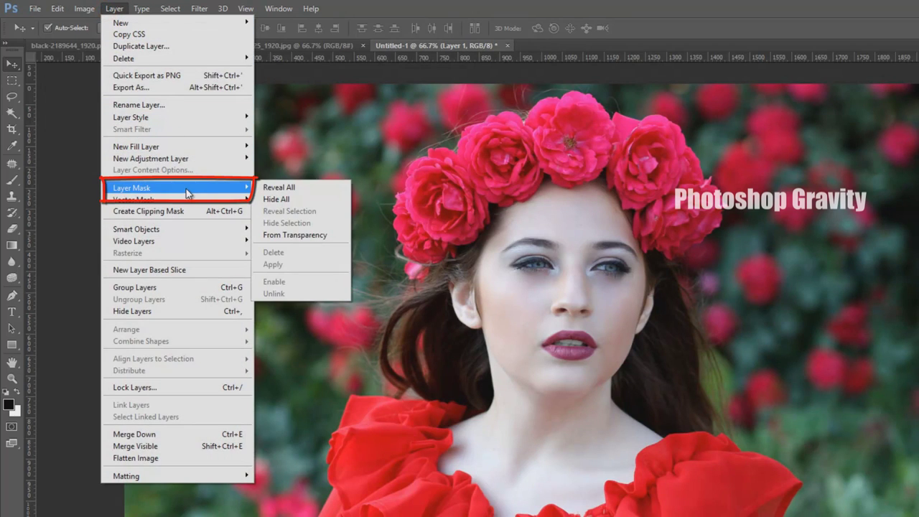
mouse_move(131, 187)
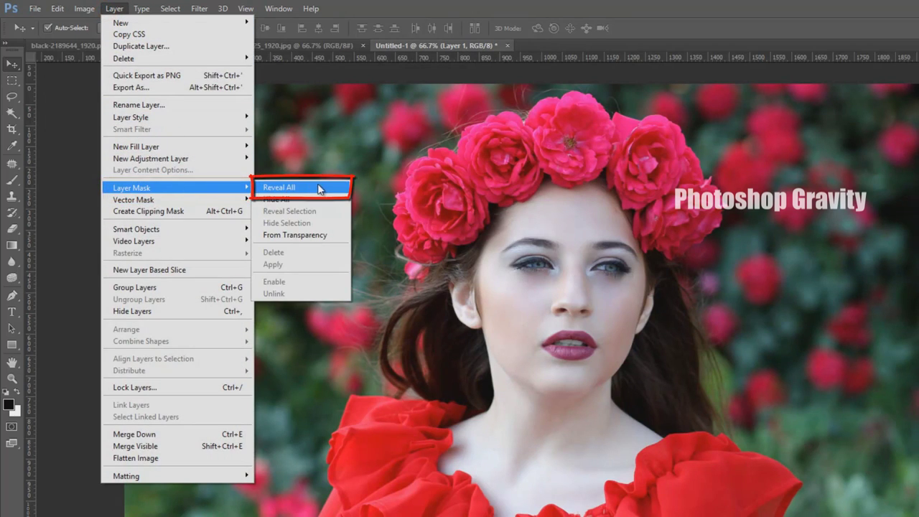
click(320, 189)
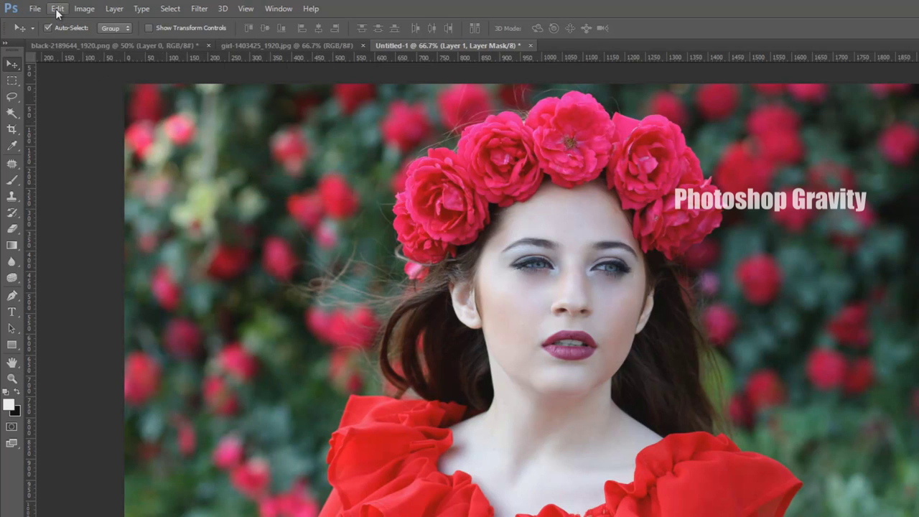
click(83, 9)
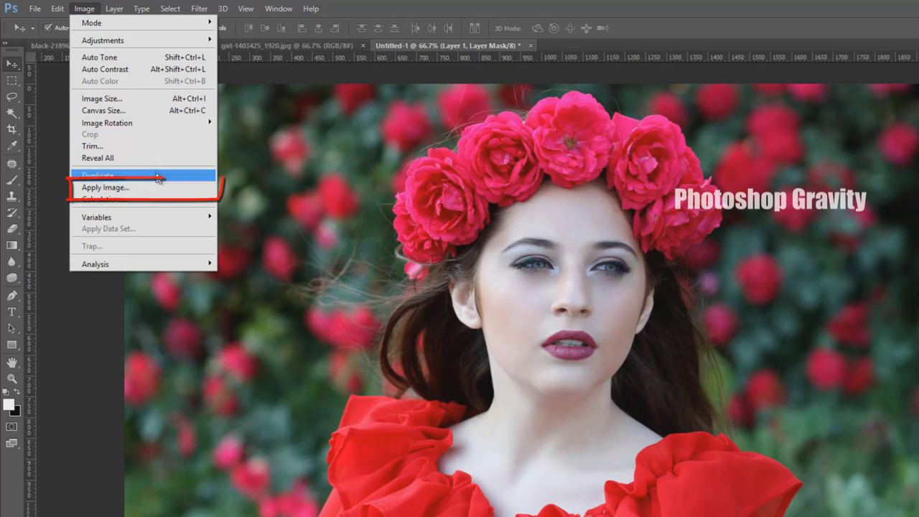
Step: Apply Image into the mask from the Background layer, inverted, so the photo shows through the strokes
click(161, 186)
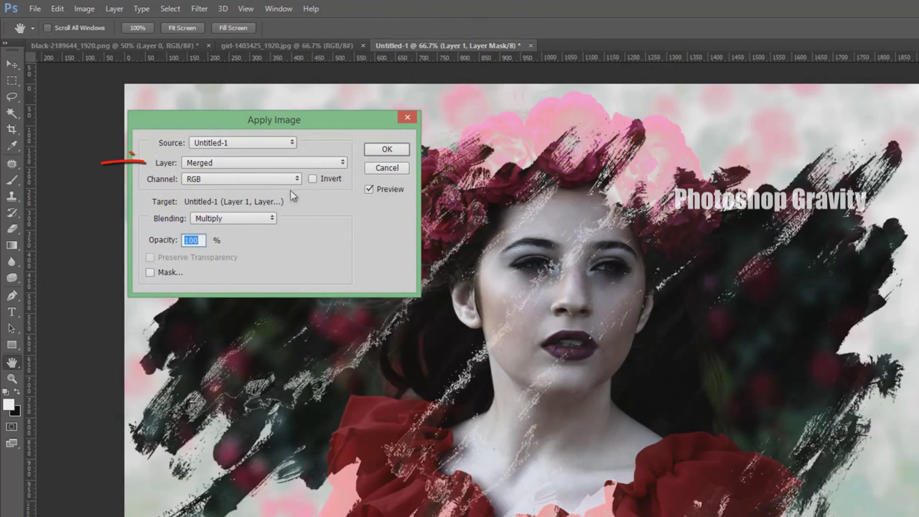
click(329, 163)
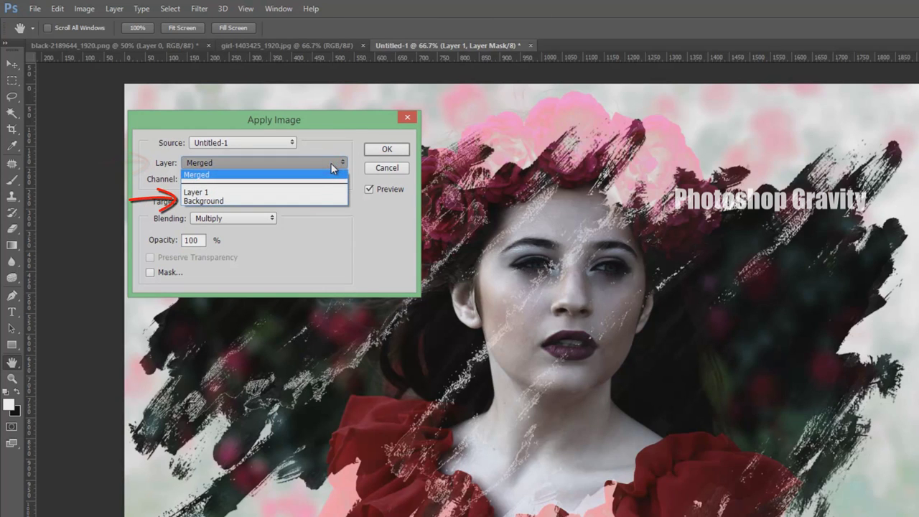
click(287, 201)
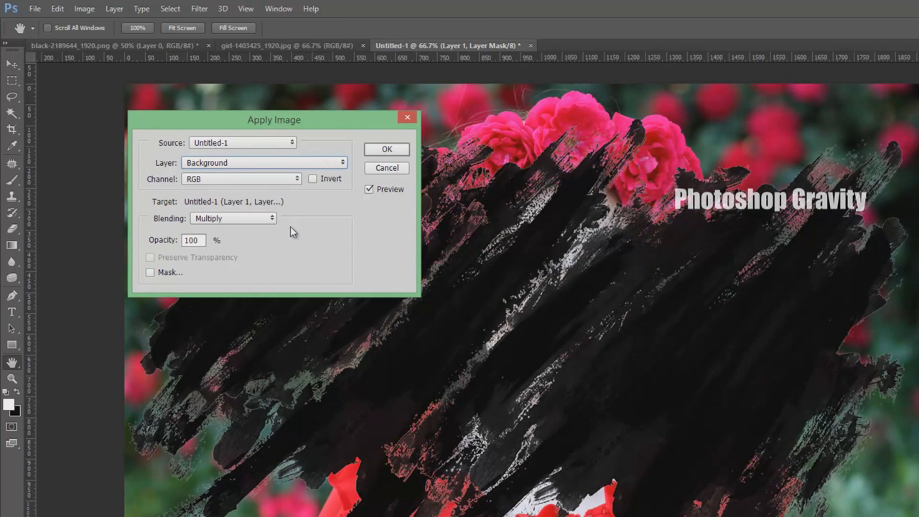
click(312, 179)
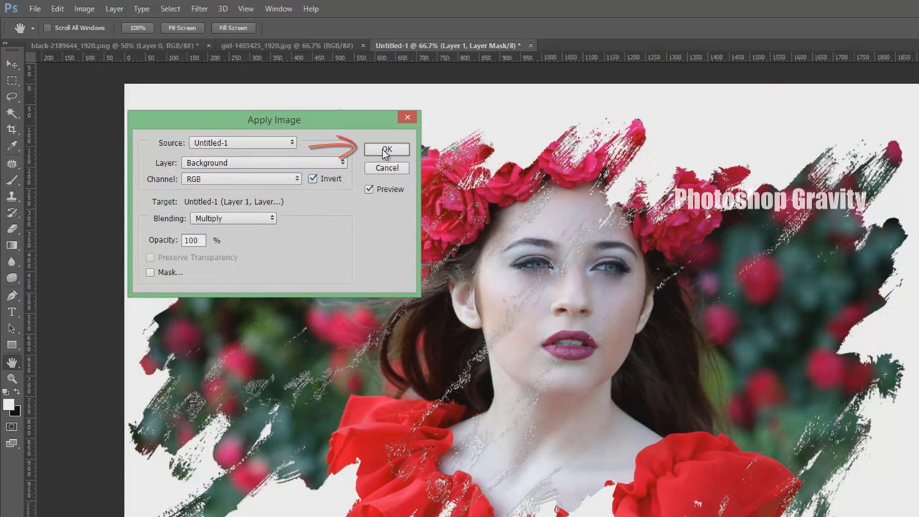
click(385, 150)
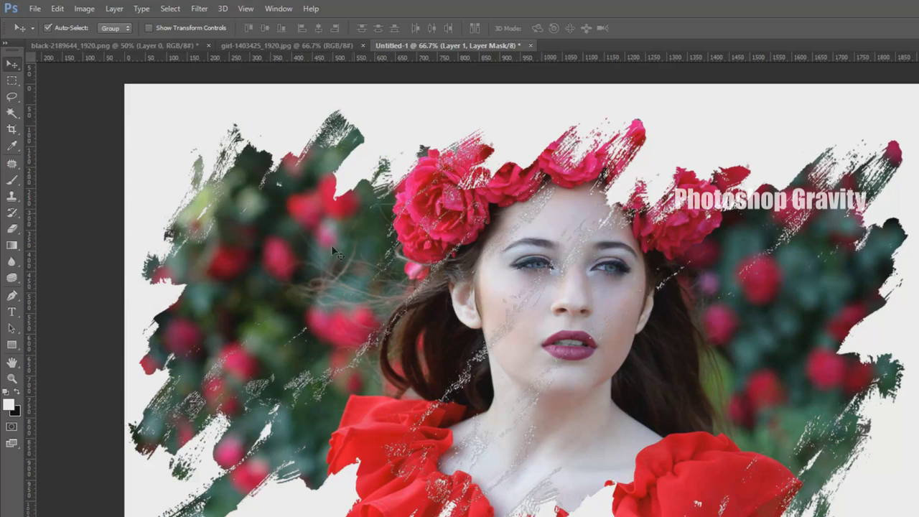
Step: Brush over the mask to remove white streaks in the left background and near the lower neck
click(12, 180)
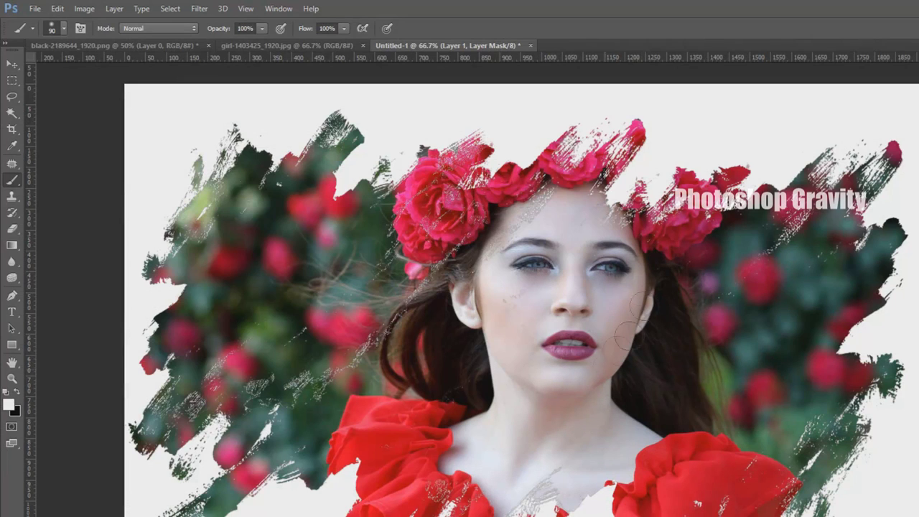
drag(301, 372, 307, 332)
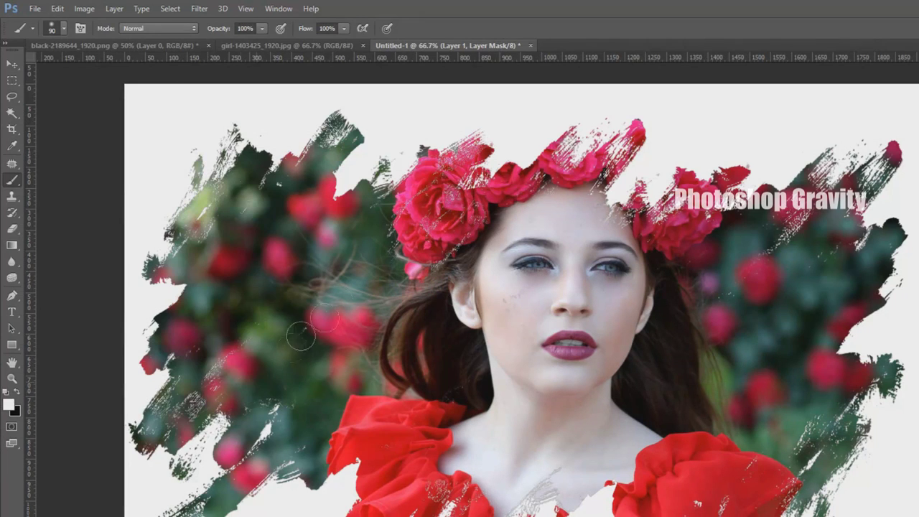
drag(578, 446, 535, 485)
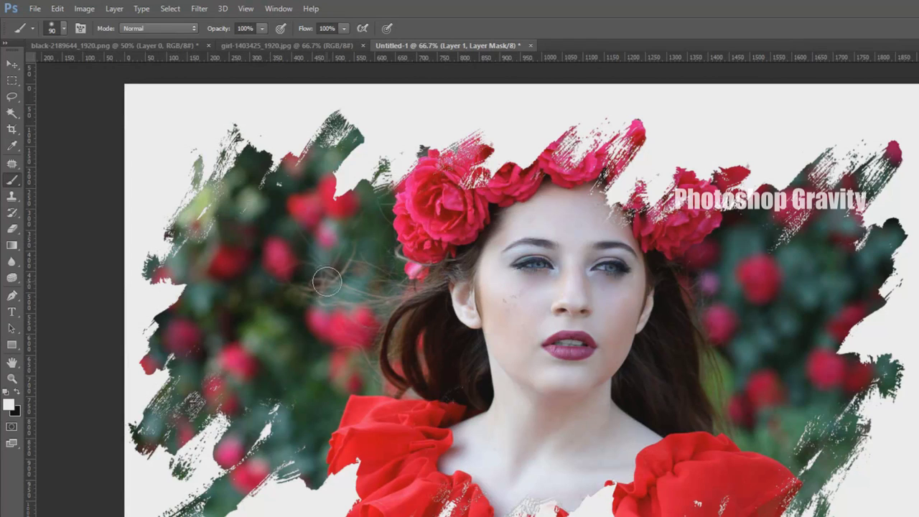
click(114, 9)
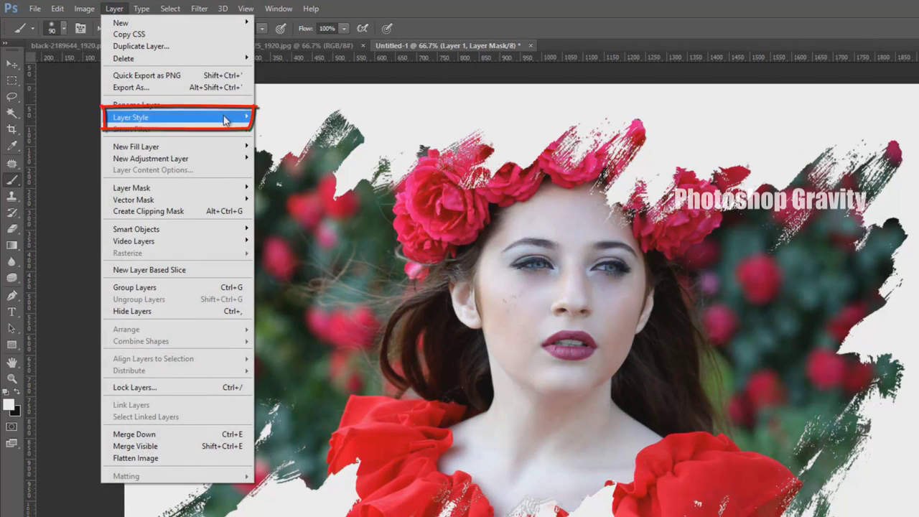
mouse_move(131, 117)
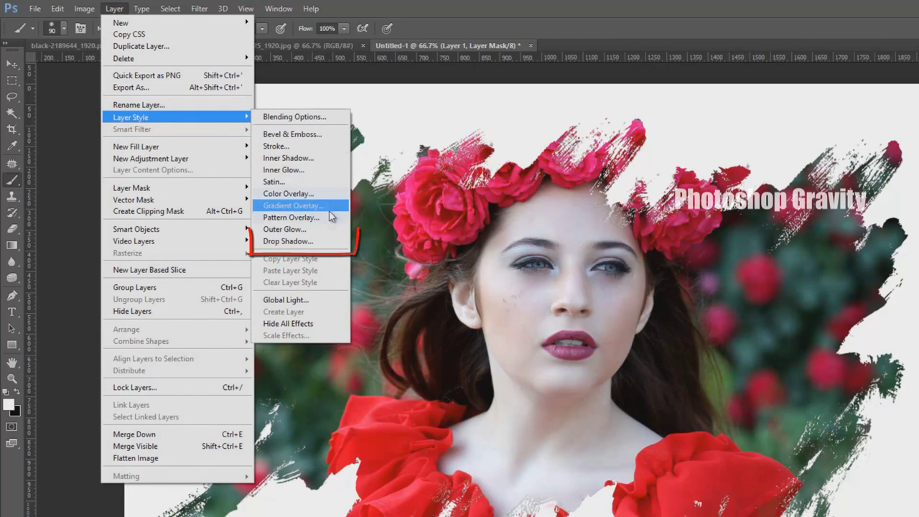
Step: Apply a Drop Shadow to the masked photo layer with a 120° angle, keeping distance, spread and size at 5
click(330, 244)
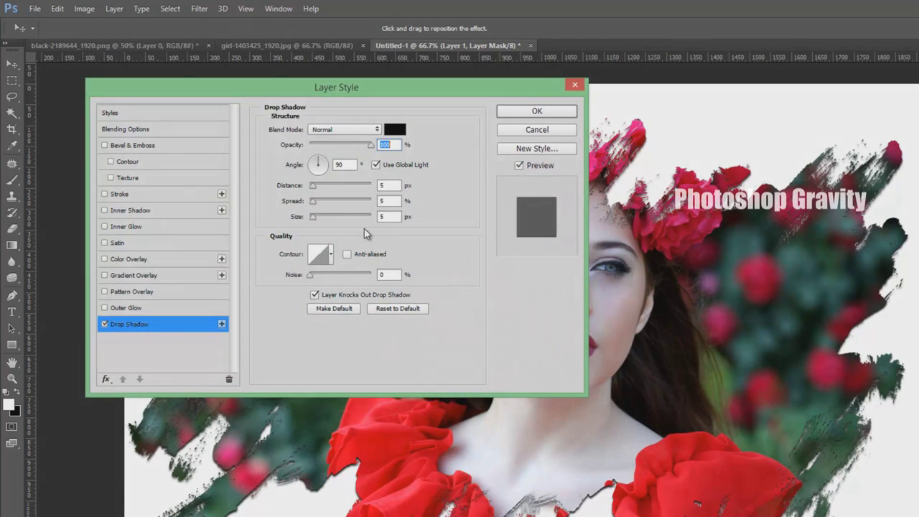
double_click(347, 168)
text(120)
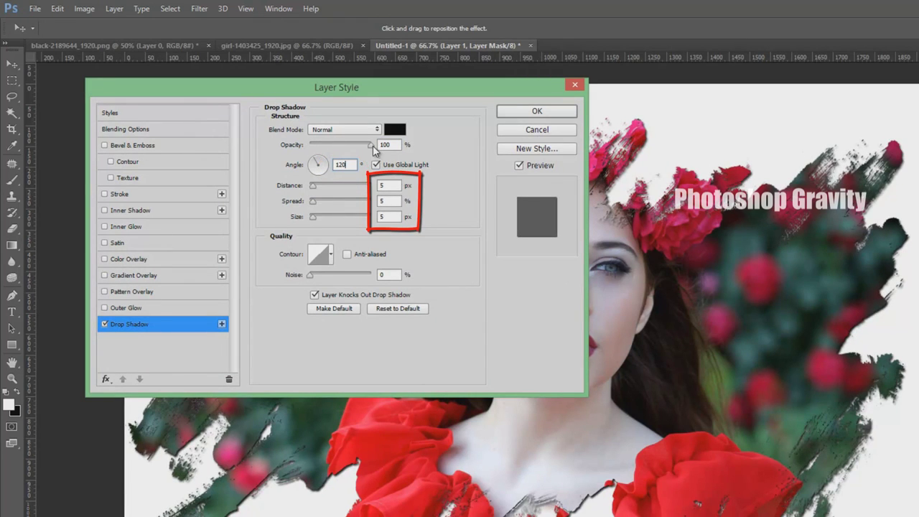
click(371, 146)
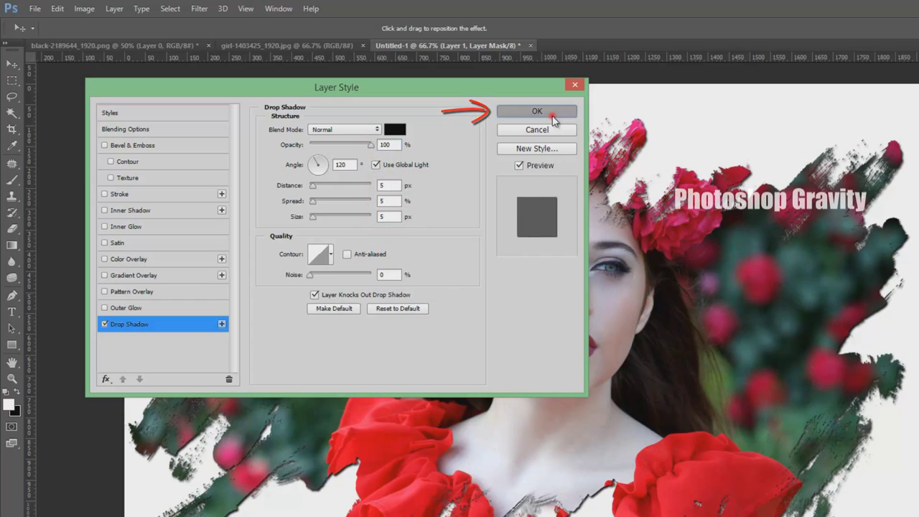
click(548, 112)
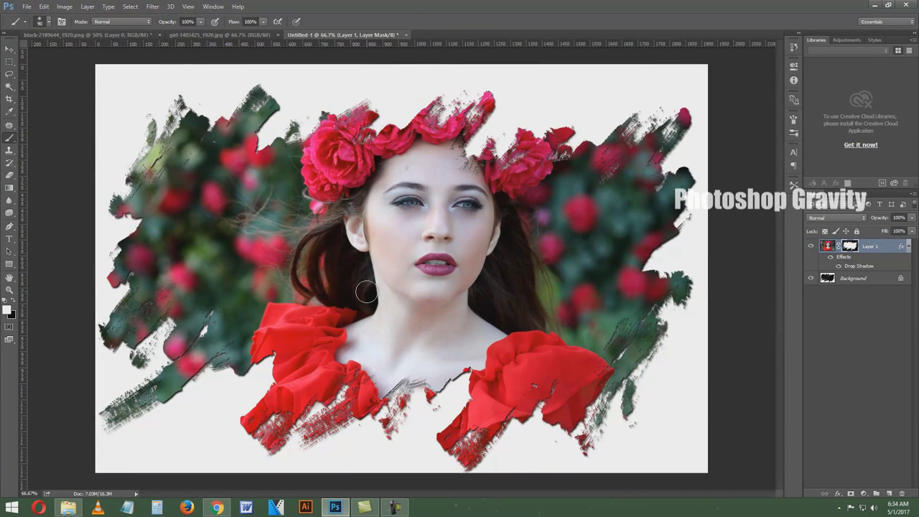
click(409, 166)
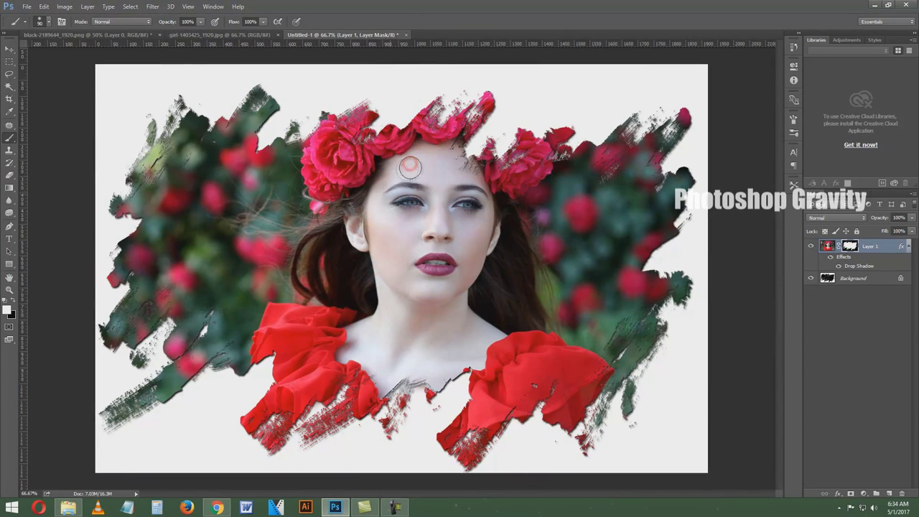